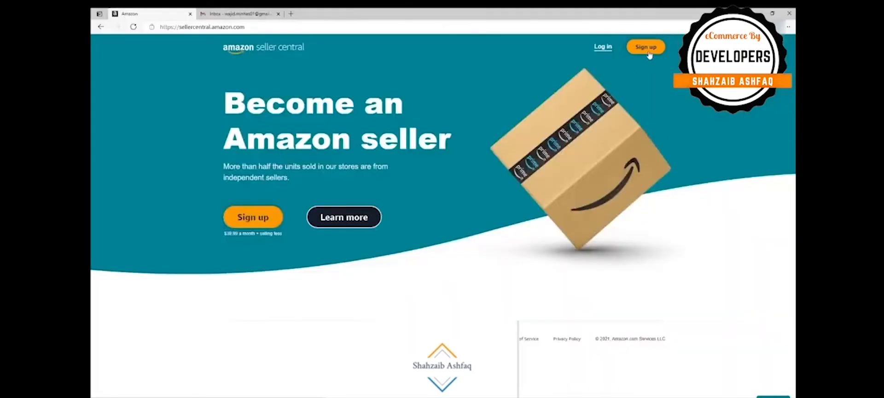
Start seller sign-up and create an Amazon account with the seller's name, e-mail and a password
left_click(648, 52)
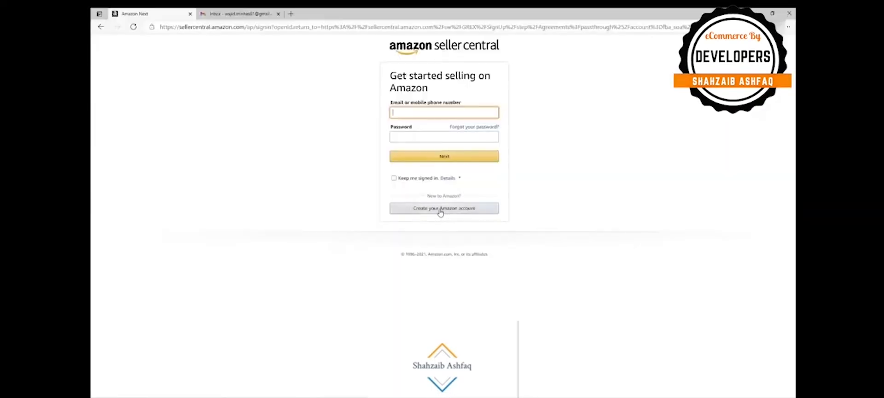
left_click(440, 211)
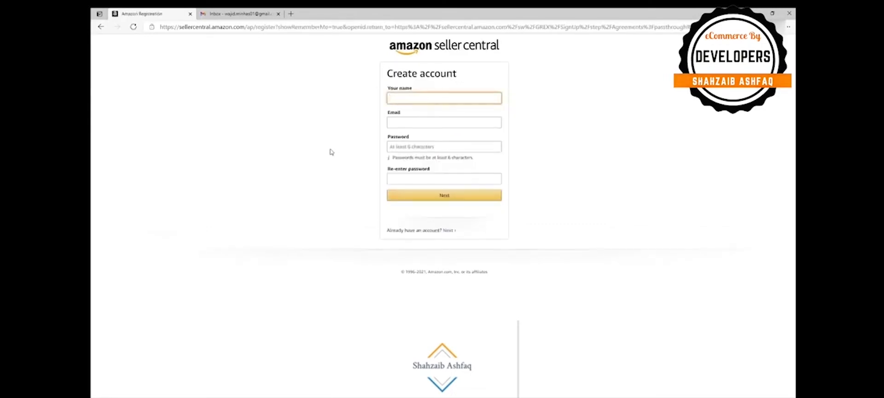
key("Tab")
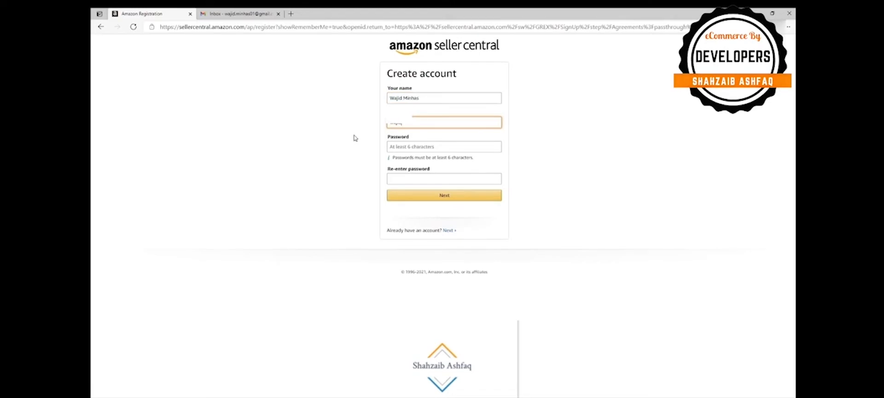
key("Tab")
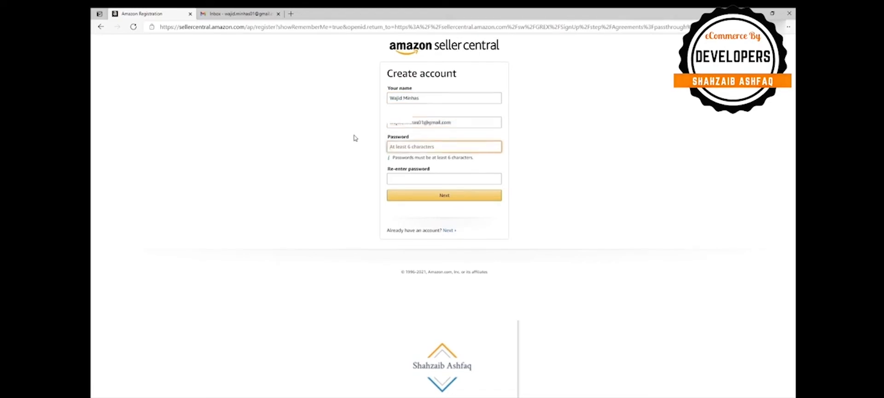
type("*********")
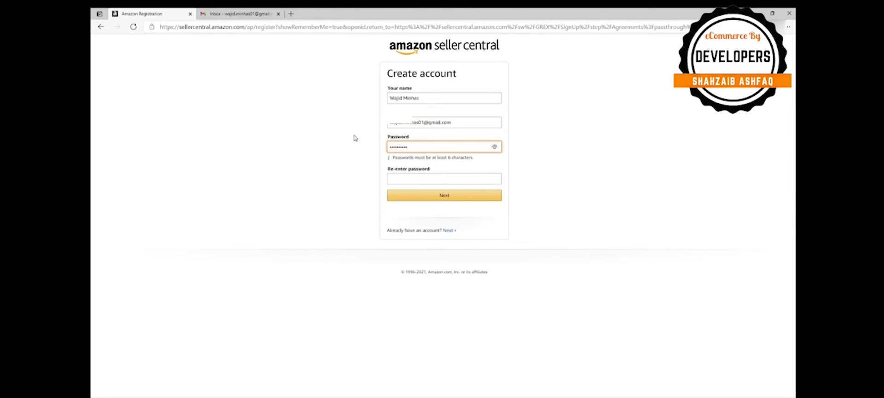
left_click(435, 178)
type("*********")
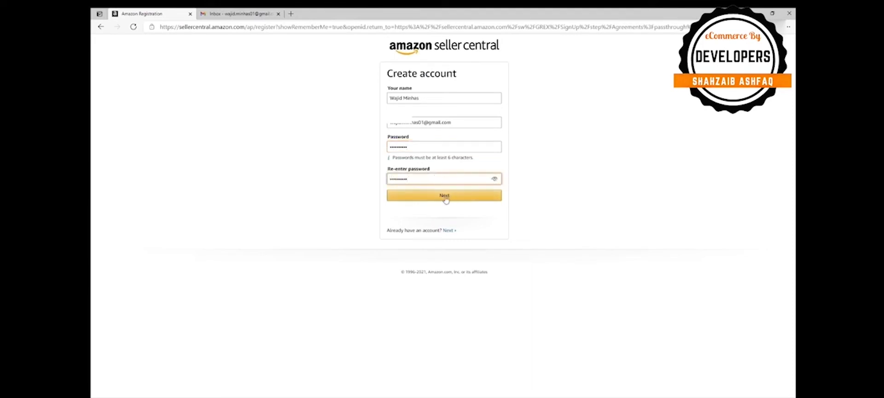
left_click(445, 197)
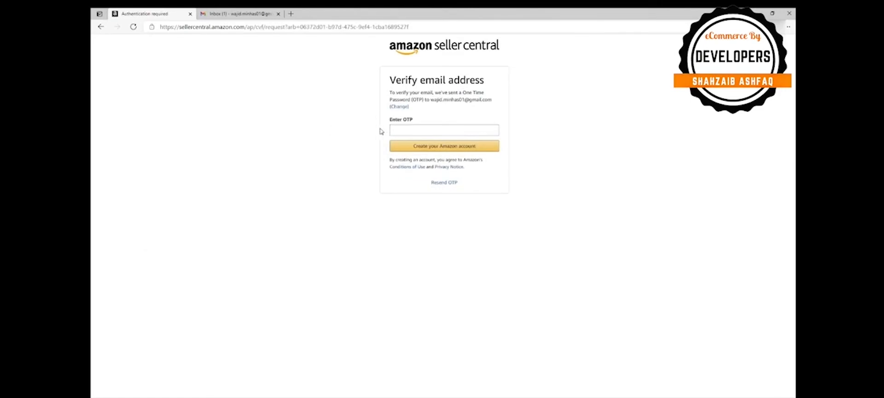
Open Amazon's verification e-mail in Gmail and copy the one-time code
left_click_drag(420, 83, 488, 87)
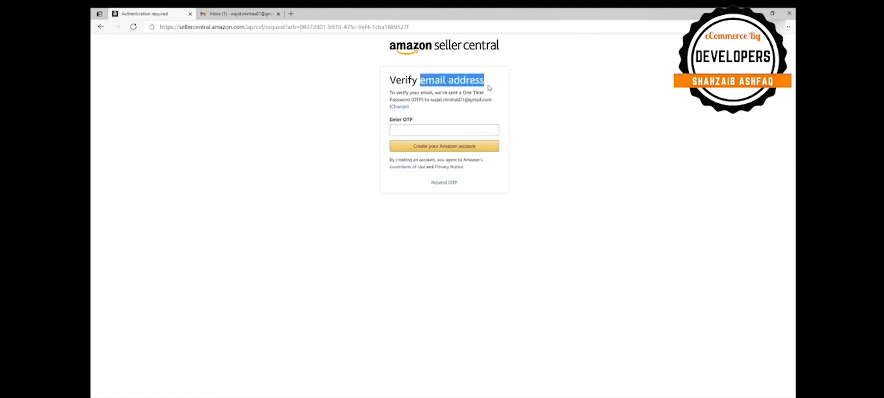
left_click(345, 118)
left_click(232, 14)
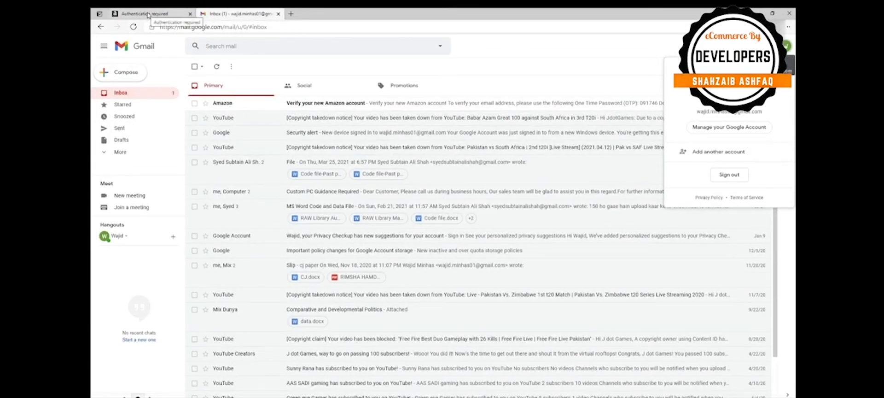
left_click(639, 54)
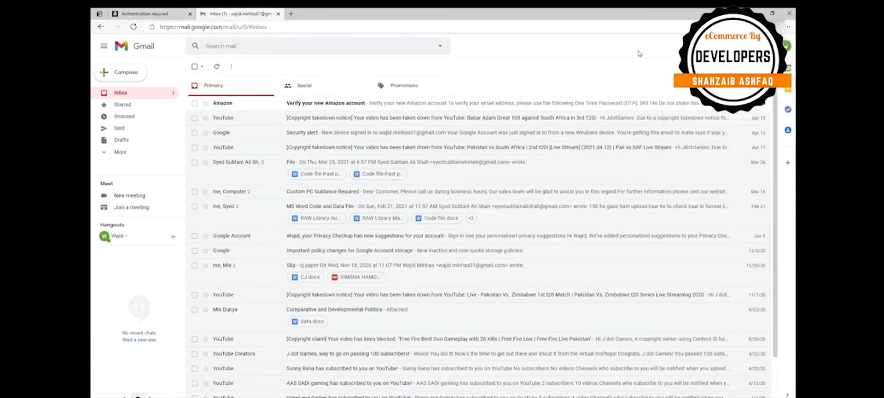
left_click(338, 107)
double_click(411, 188)
right_click(410, 188)
left_click(429, 197)
Paste the copied one-time code into the Enter OTP field and create the Amazon account
left_click(161, 15)
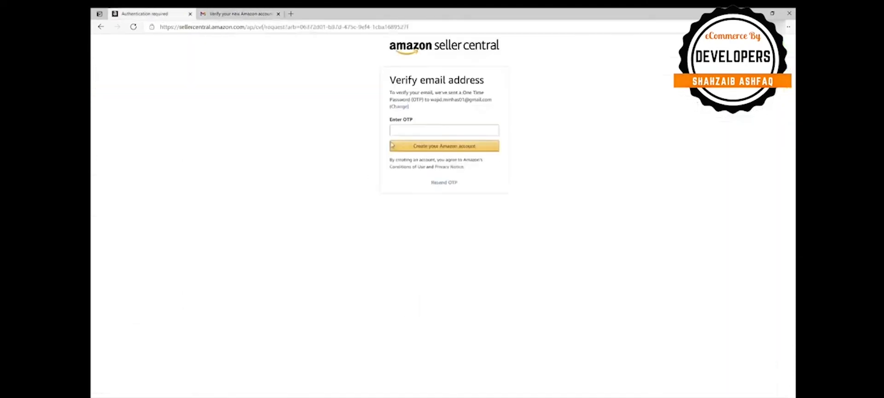
right_click(406, 131)
left_click(439, 203)
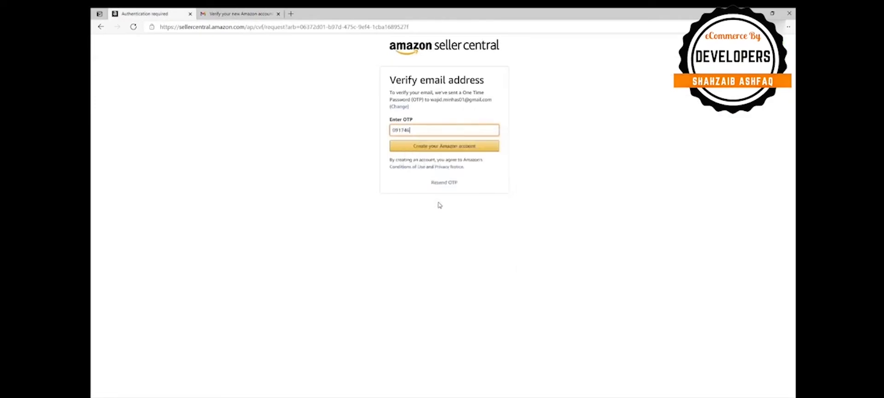
left_click(443, 146)
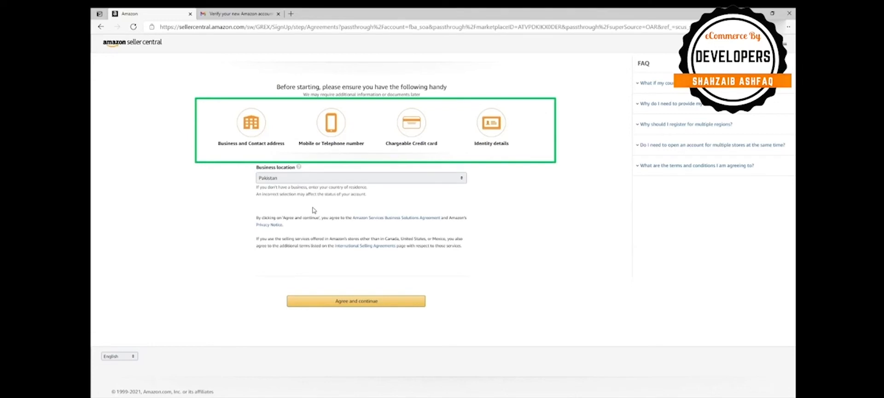
Set business location to Pakistan and business type to 'None, I am an individual'
left_click(461, 179)
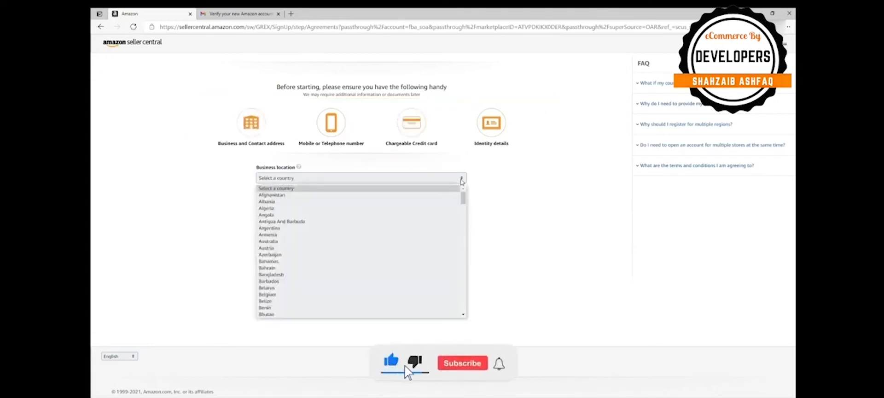
key("p")
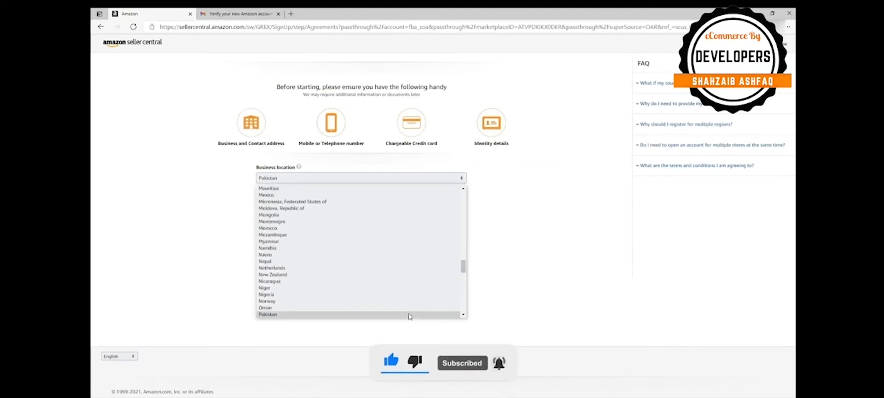
left_click(383, 315)
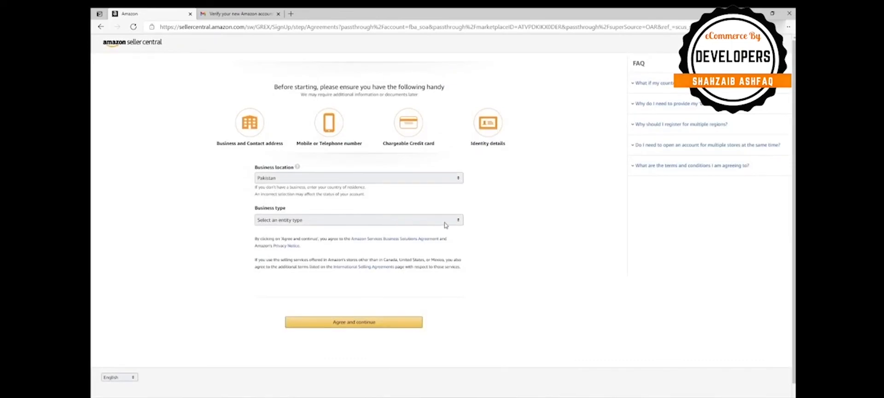
left_click(445, 225)
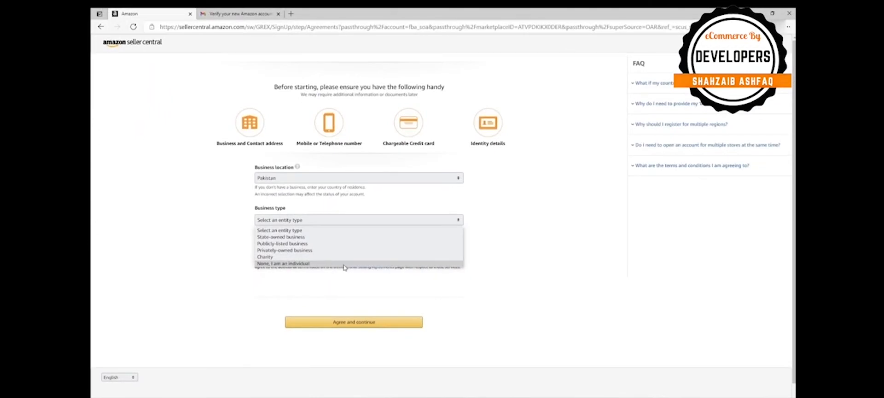
left_click(344, 264)
Enter the seller's first and last name and agree to continue
left_click(297, 245)
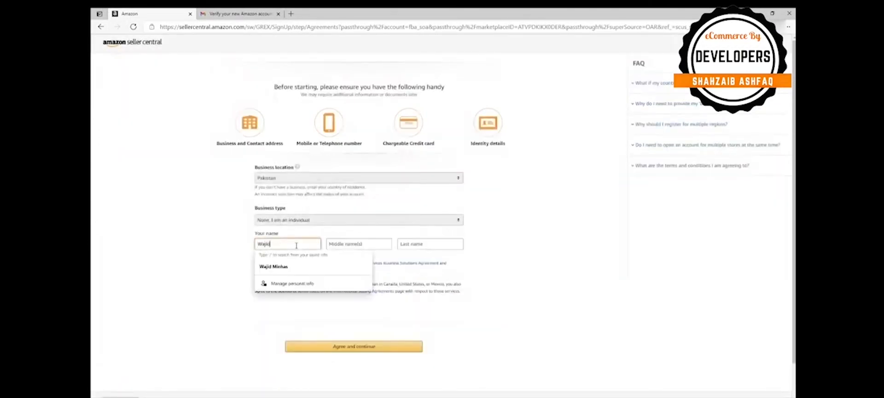
left_click(403, 244)
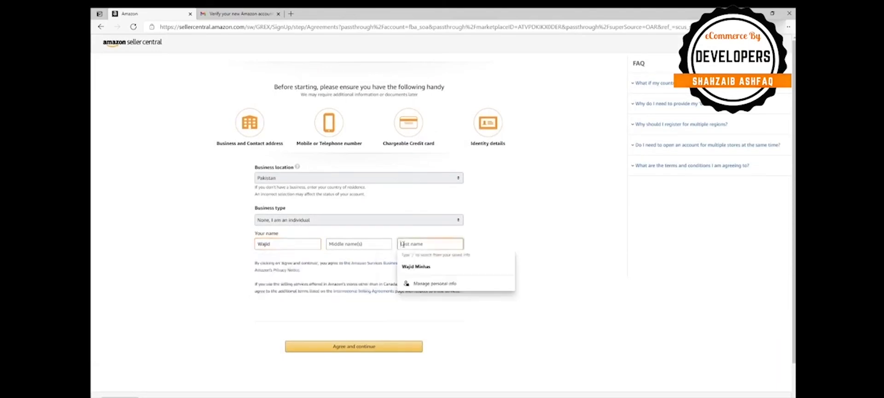
left_click(218, 284)
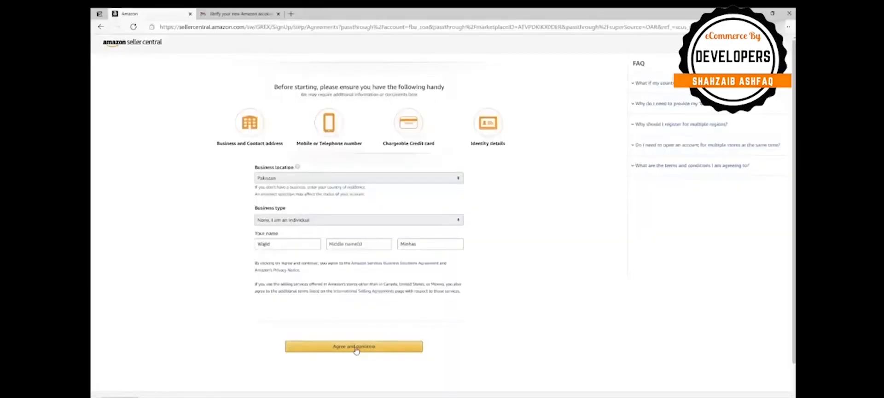
left_click(356, 349)
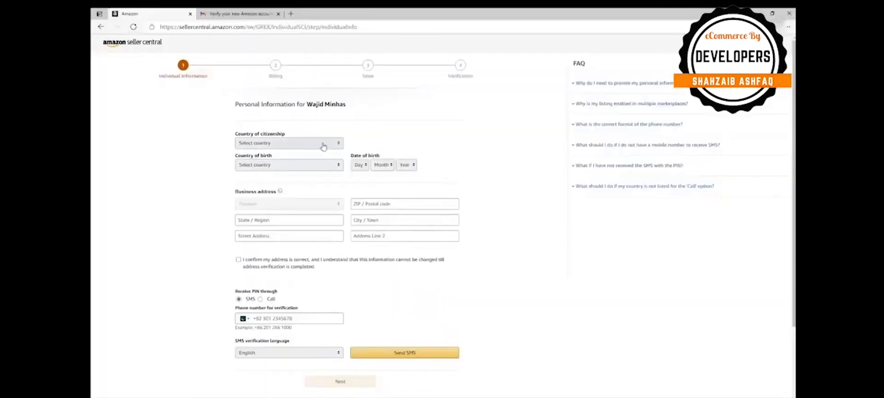
Set country of citizenship and country of birth to Pakistan
left_click(337, 145)
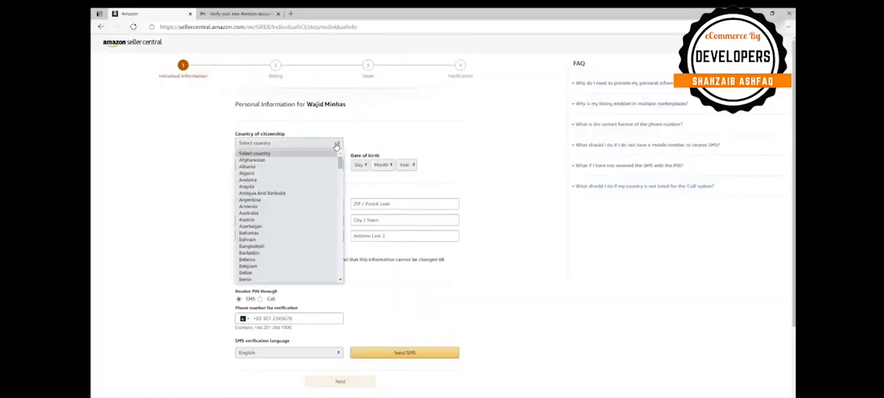
key("p")
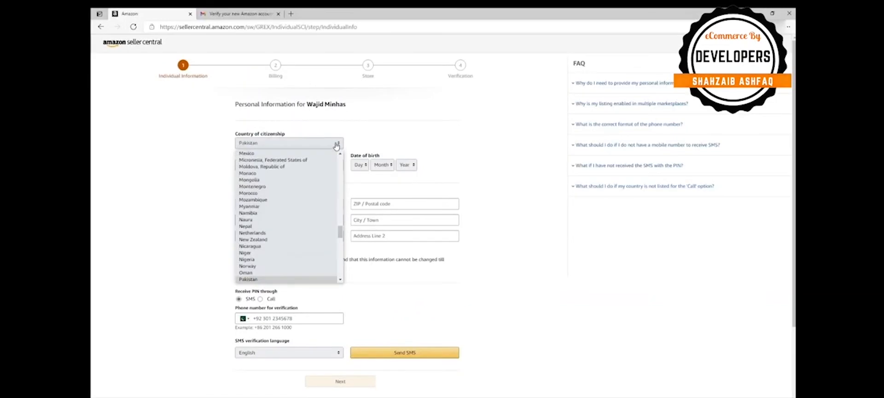
key("Return")
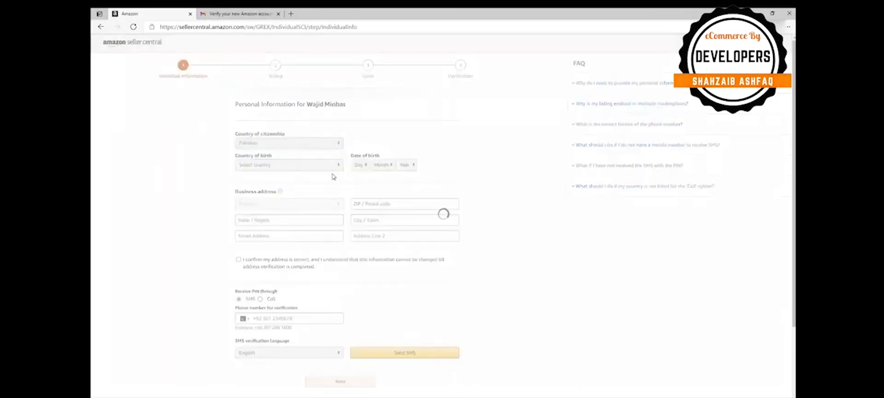
left_click(337, 166)
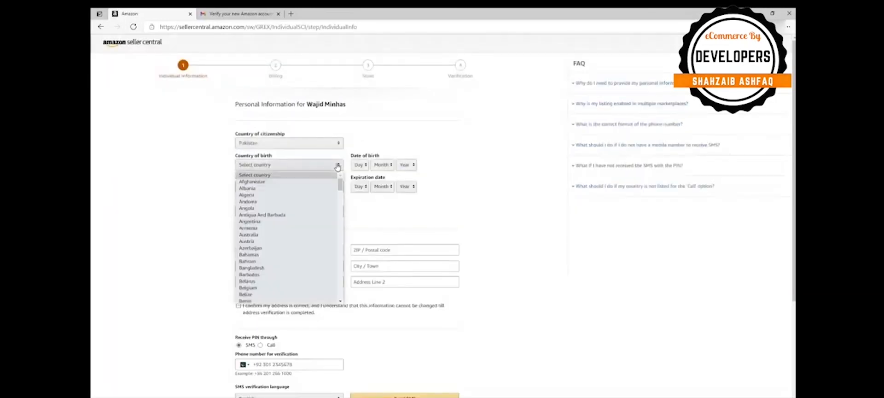
key("p")
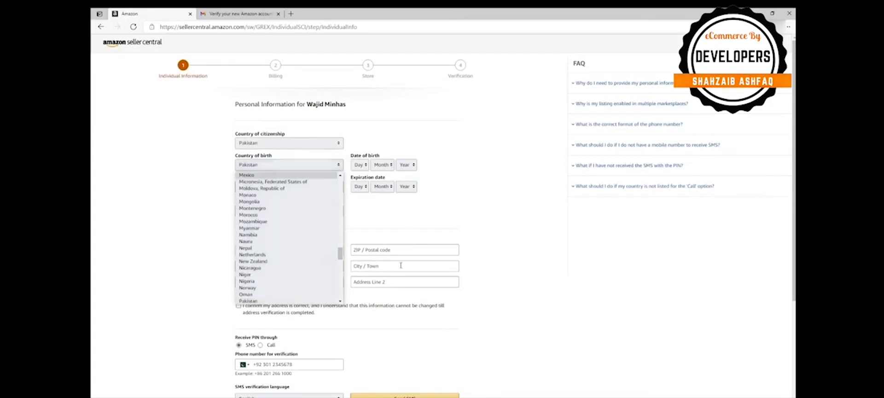
key("Return")
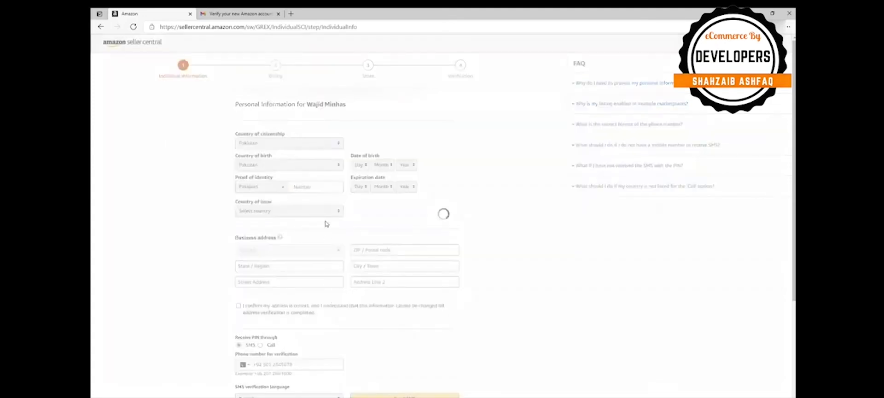
Set the date of birth to 01 Jan 1990
left_click(362, 165)
left_click(358, 181)
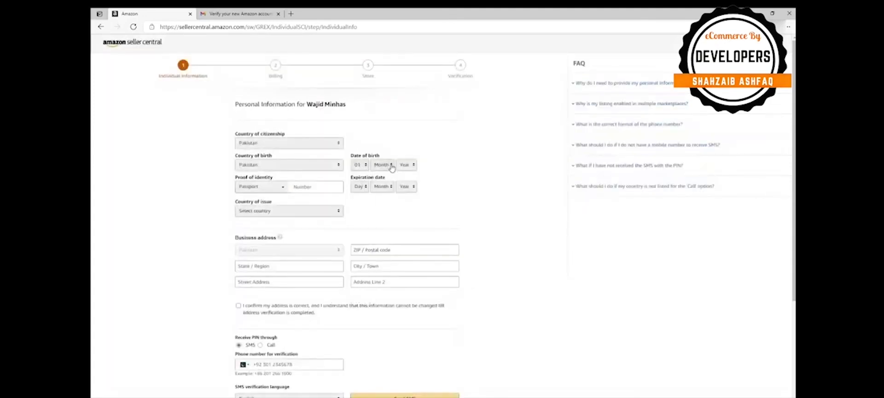
left_click(382, 164)
left_click(381, 182)
left_click(406, 165)
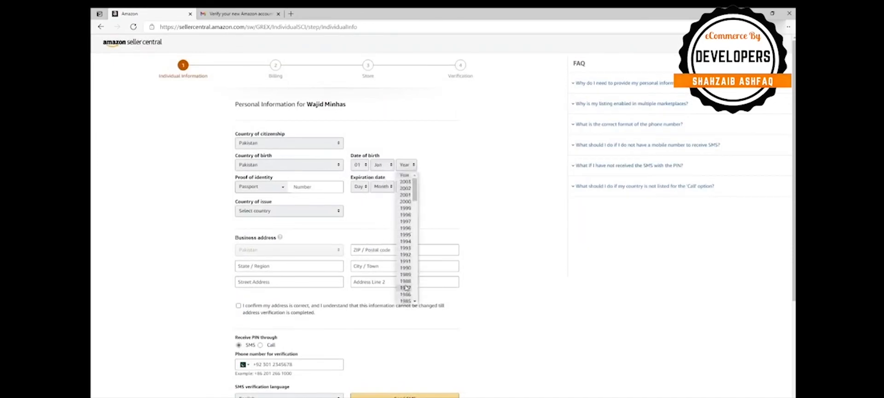
left_click(405, 267)
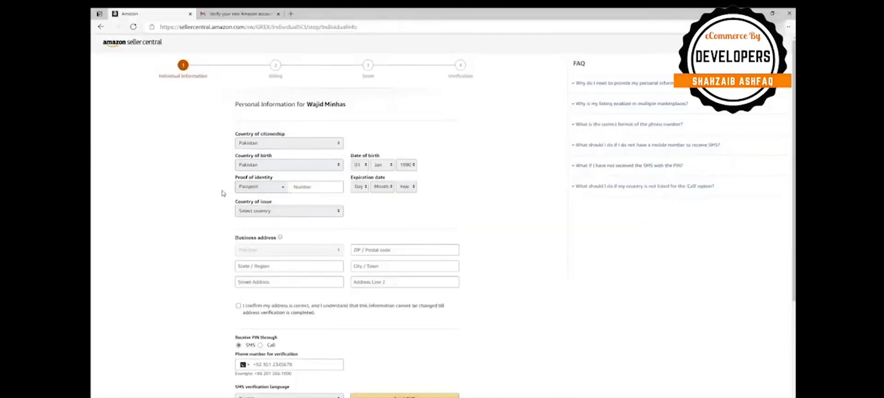
Keep Passport as proof of identity and enter the passport number
left_click(283, 187)
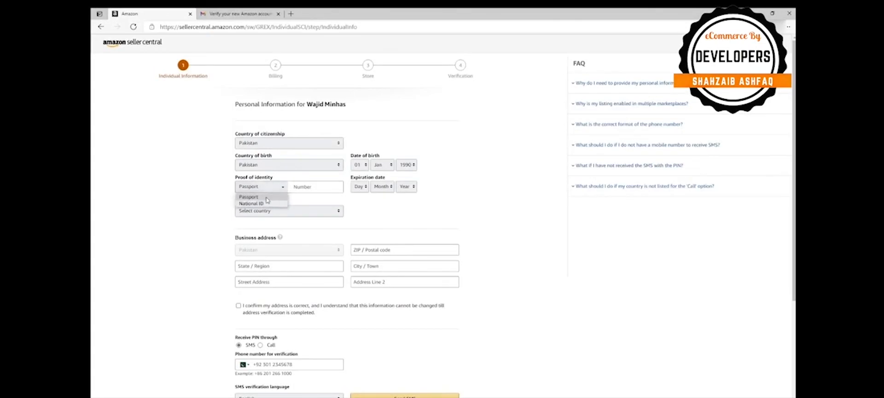
left_click(295, 186)
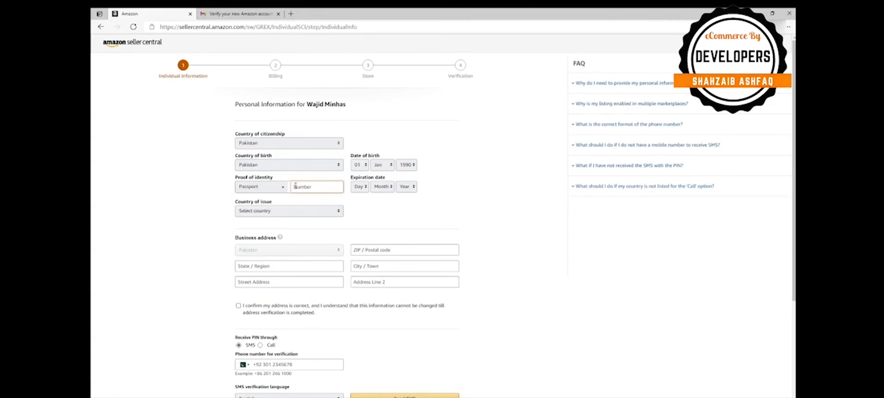
Set passport expiry to 02 Feb 2022 and country of issue to Pakistan
left_click(366, 188)
left_click(358, 209)
left_click(385, 186)
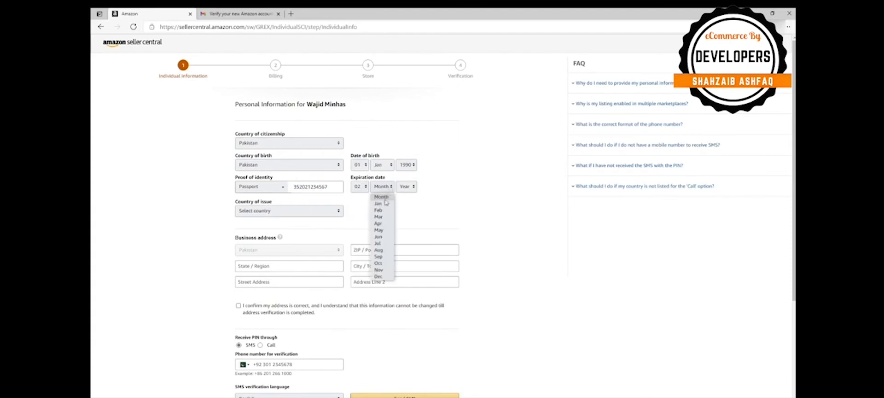
left_click(385, 210)
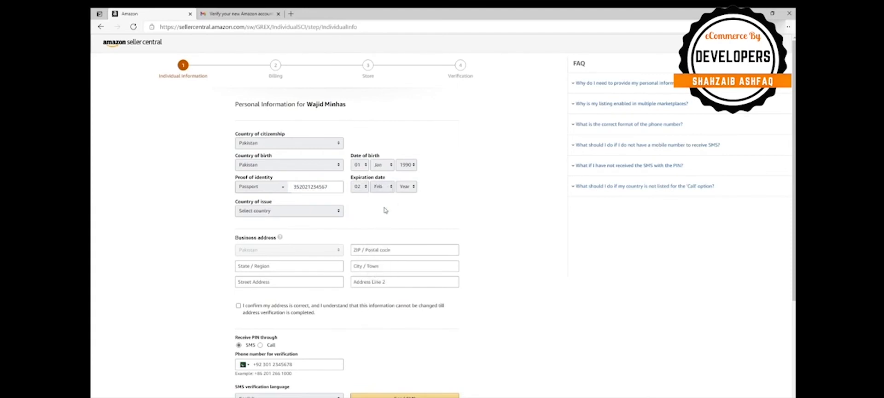
left_click(413, 187)
left_click(407, 206)
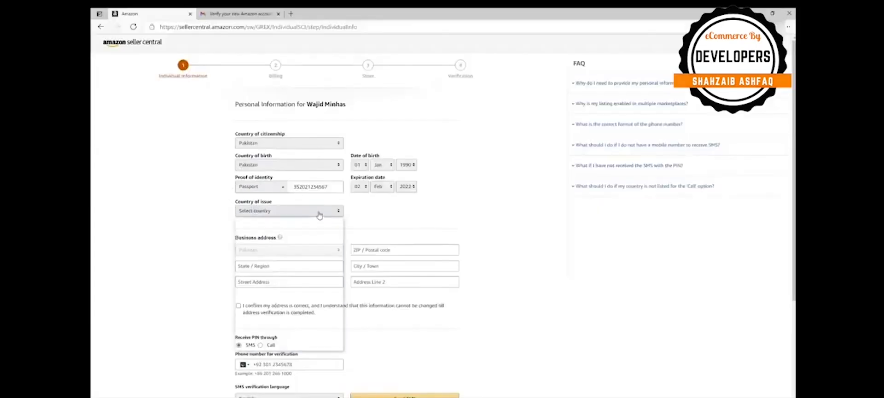
left_click(319, 214)
key("p")
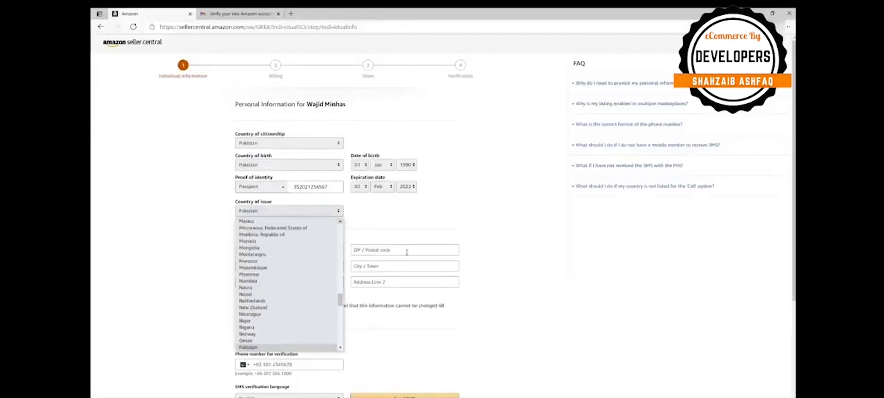
key("Return")
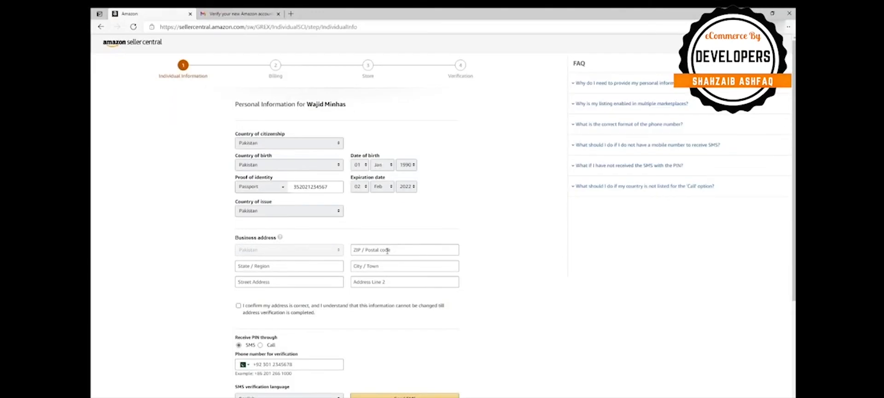
Fill in the Lahore business address fields and confirm the address is correct
left_click(387, 251)
type("54000")
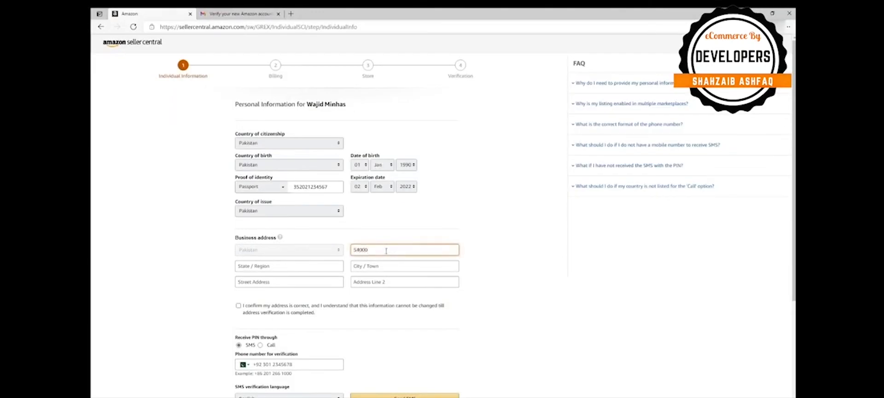
key("Tab")
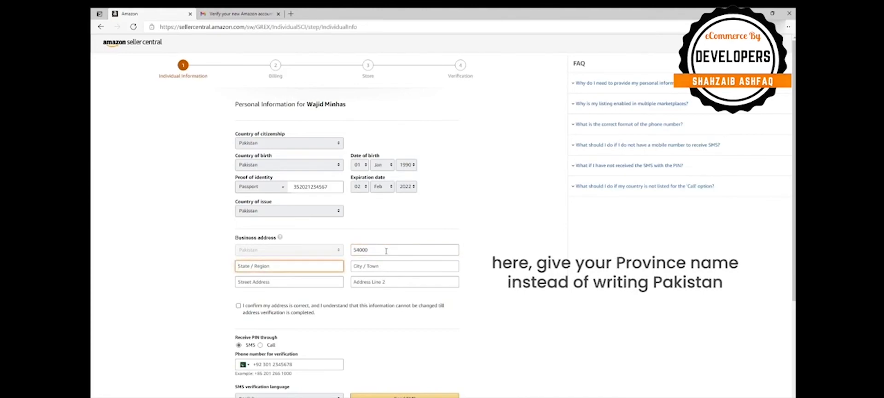
type("Pakistan")
key("Tab")
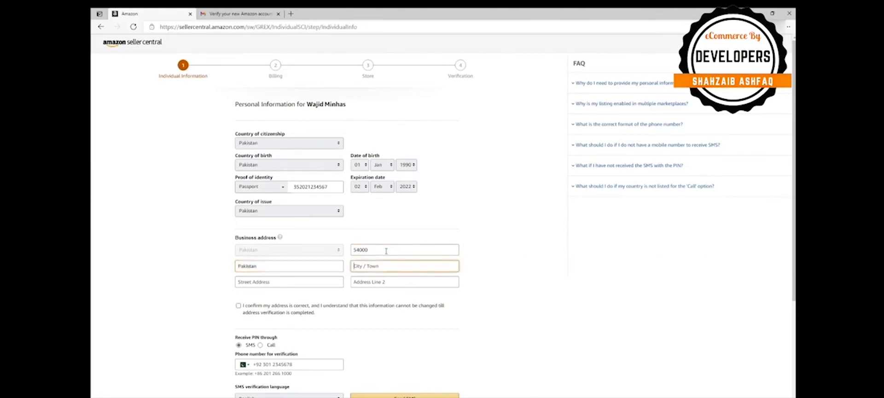
type("Lahore")
key("Tab")
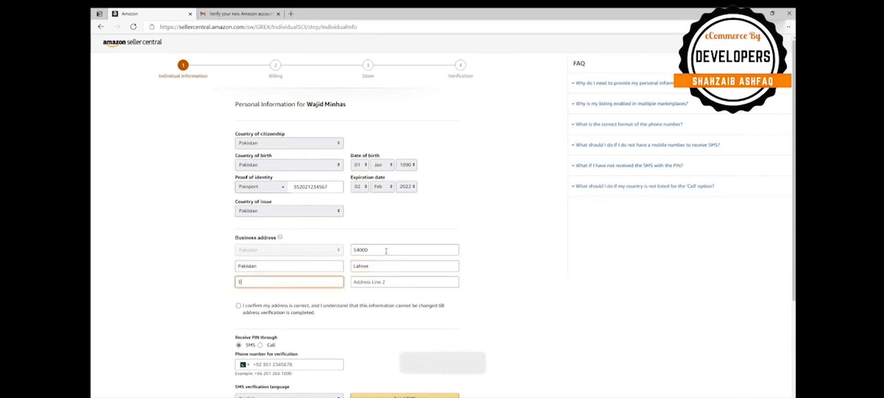
key("Tab")
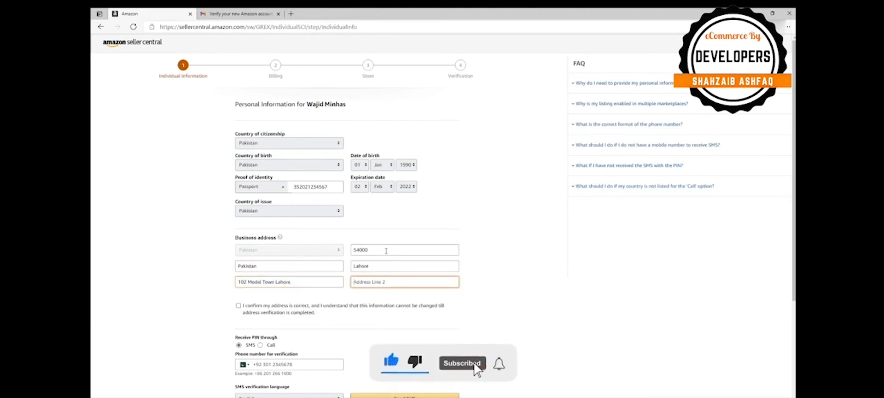
type("Lahore")
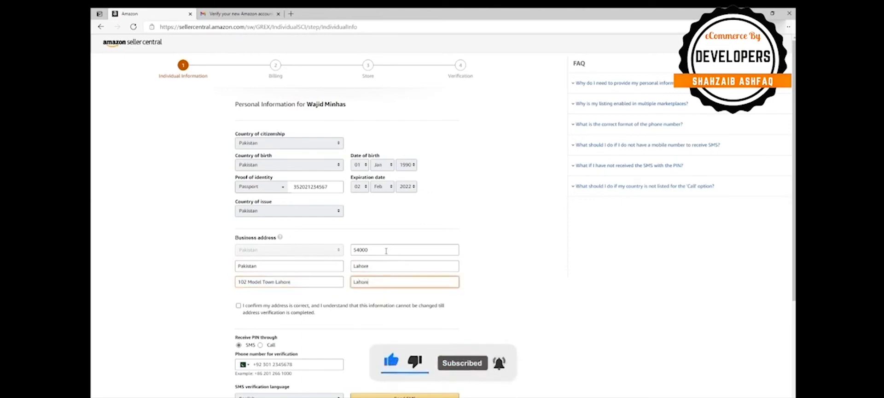
left_click(238, 305)
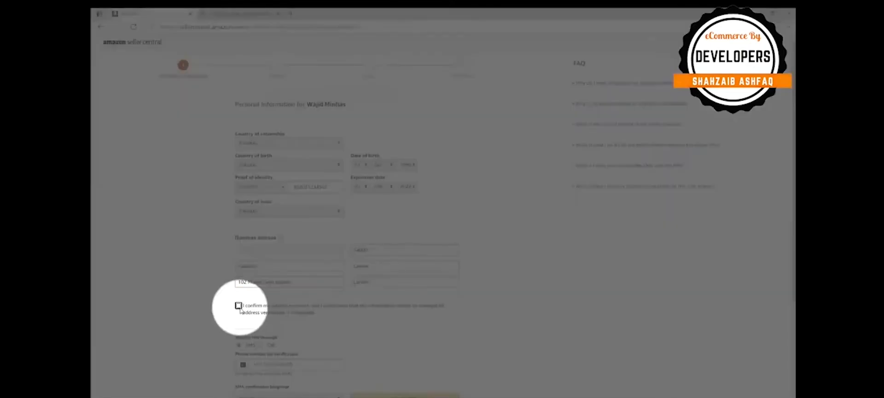
Enter the verification phone number and request the PIN by SMS
scroll(213, 211, "down", 3)
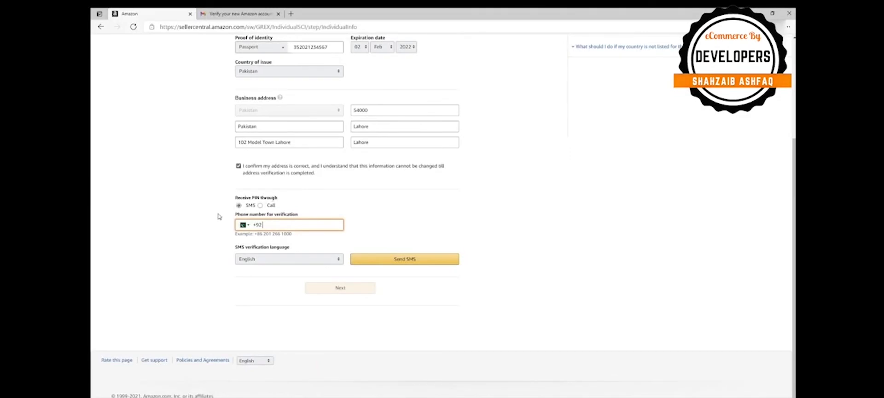
left_click(261, 206)
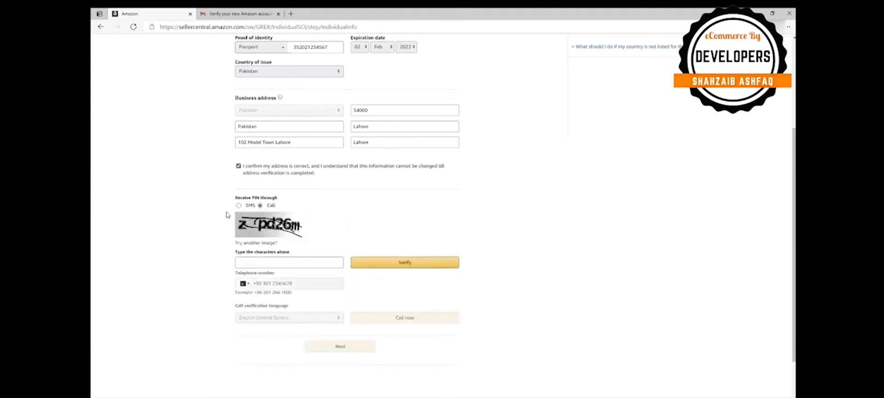
left_click(239, 206)
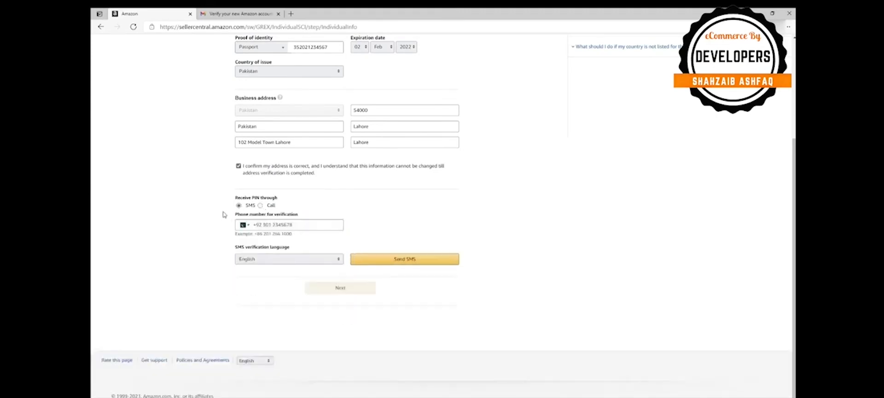
left_click(283, 226)
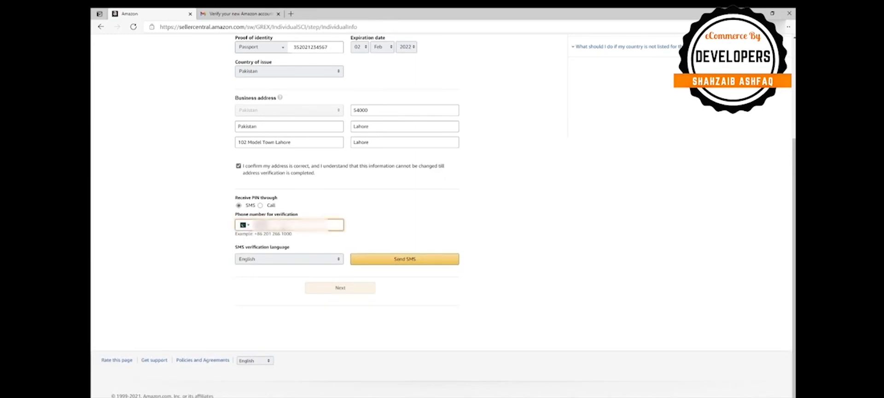
type("••••")
left_click(334, 261)
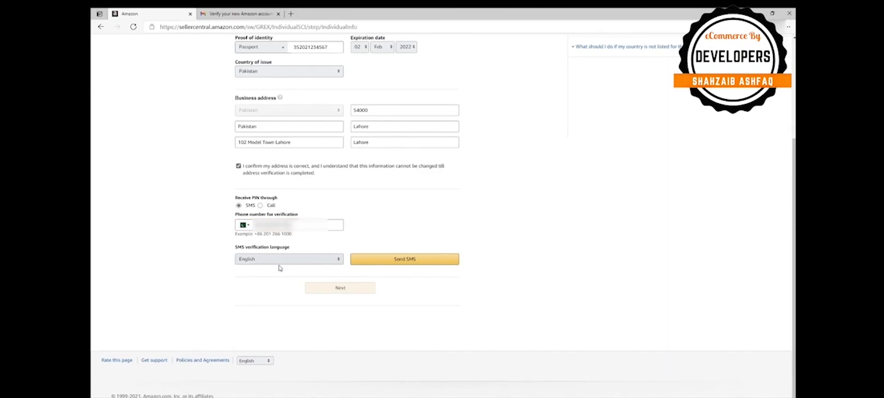
left_click(402, 260)
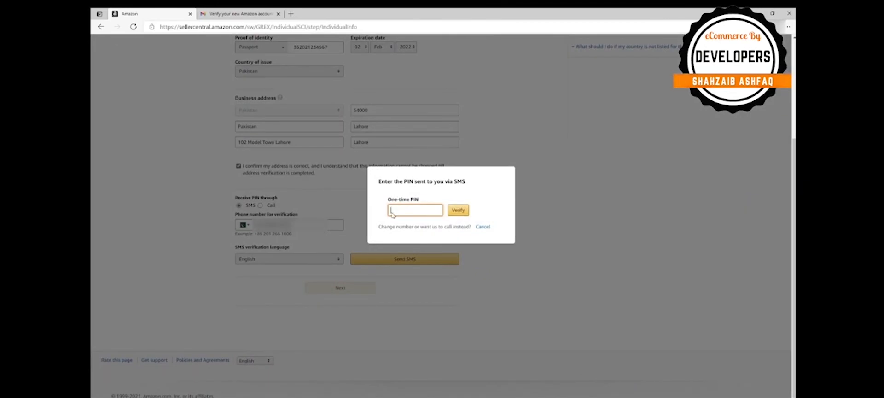
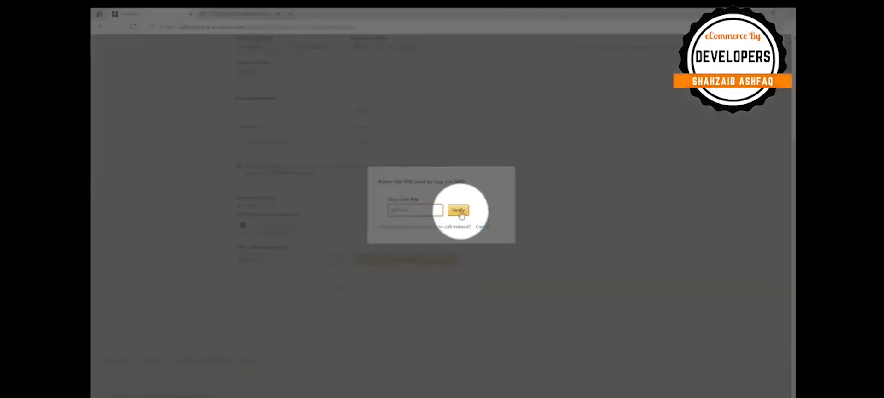
Enter the SMS PIN and verify the phone number
left_click(460, 212)
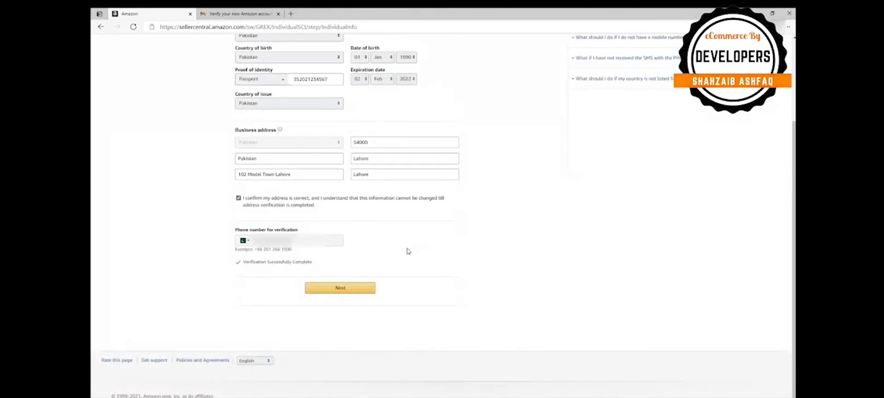
left_click_drag(243, 264, 336, 266)
left_click(335, 266)
Submit the personal details and review the Global Selling Fee notice on the billing step
left_click(339, 289)
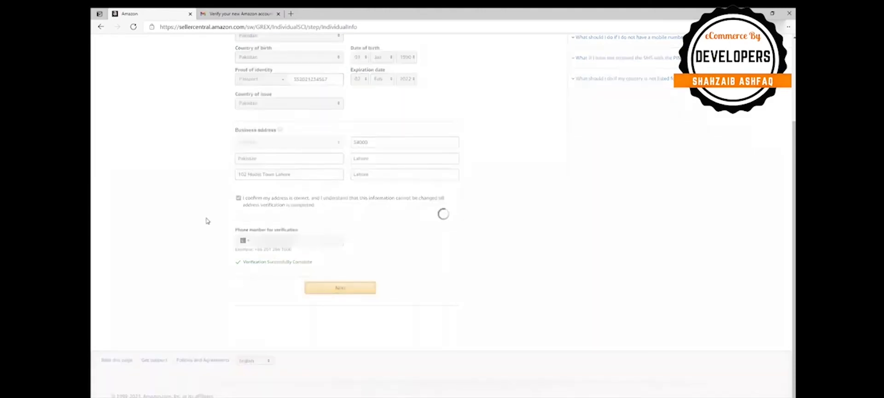
scroll(213, 230, "up", 1)
scroll(213, 229, "up", 3)
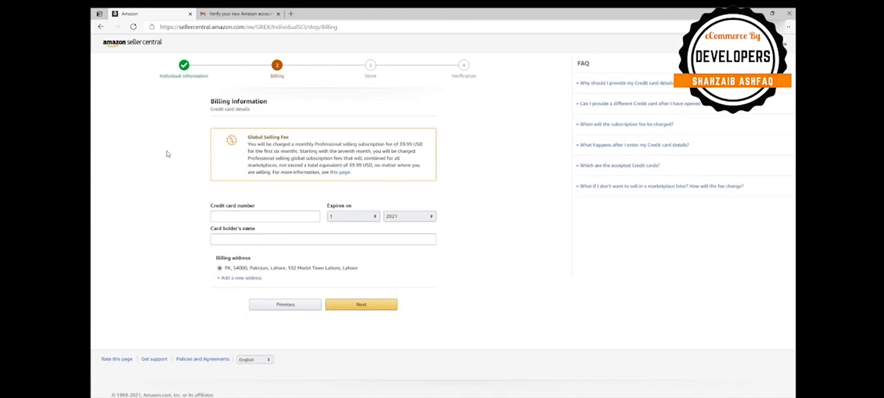
left_click_drag(399, 144, 410, 144)
double_click(449, 146)
left_click(449, 148)
left_click_drag(358, 176, 235, 143)
left_click(235, 142)
Enter the credit card number, expiry 12/2022 and cardholder name, then continue
left_click(266, 217)
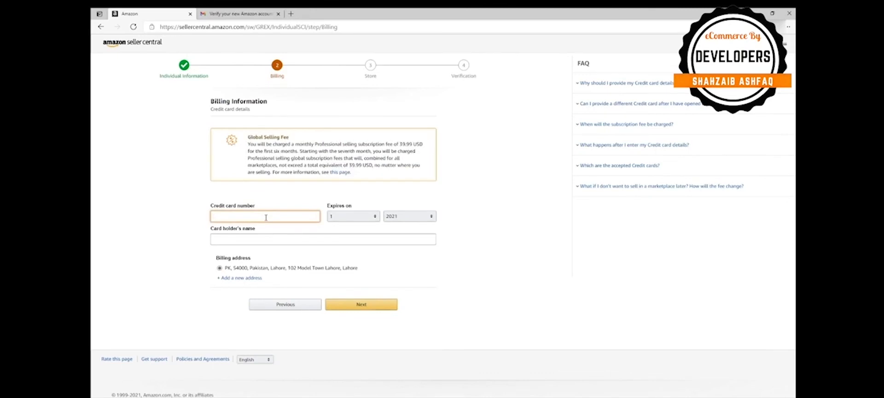
type("4")
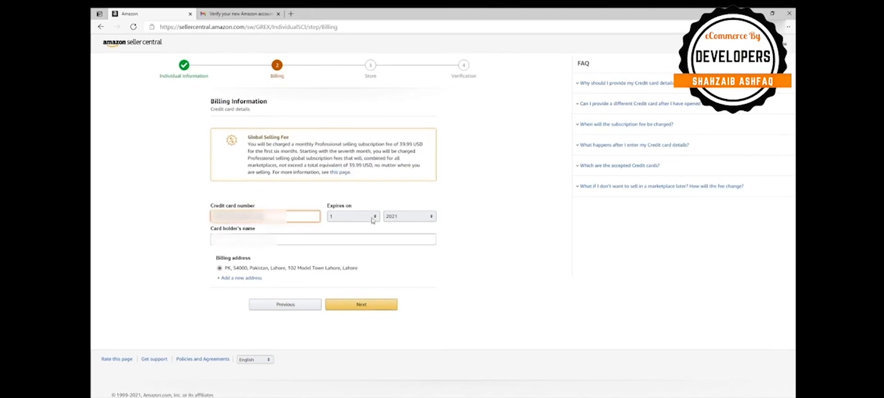
left_click(373, 220)
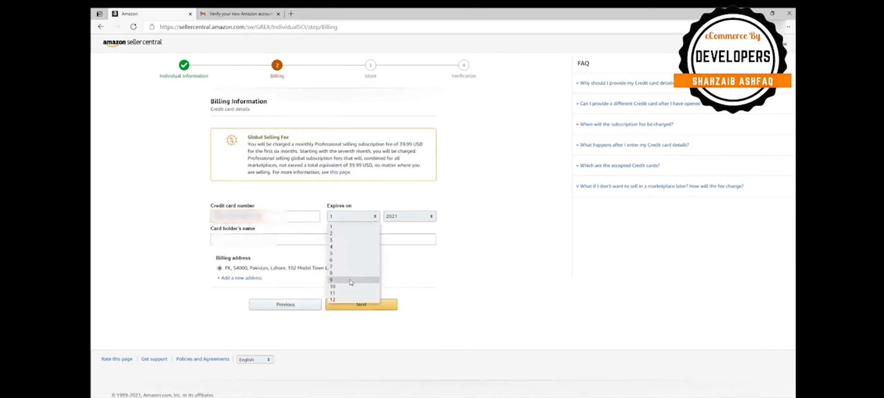
left_click(351, 300)
left_click(422, 223)
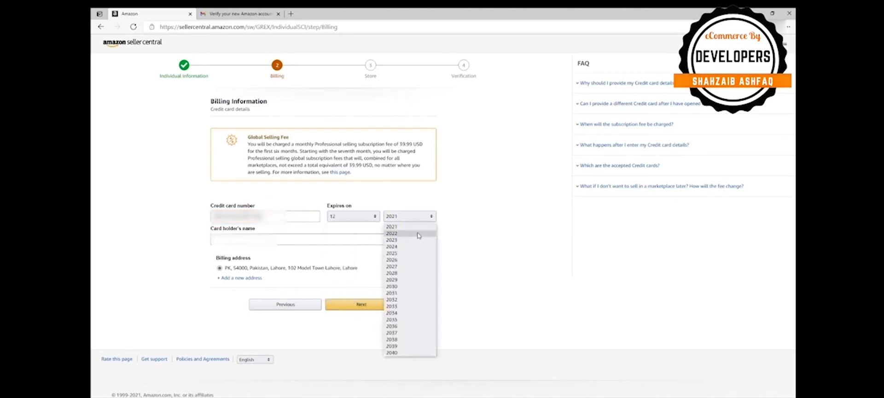
left_click(417, 233)
left_click(298, 241)
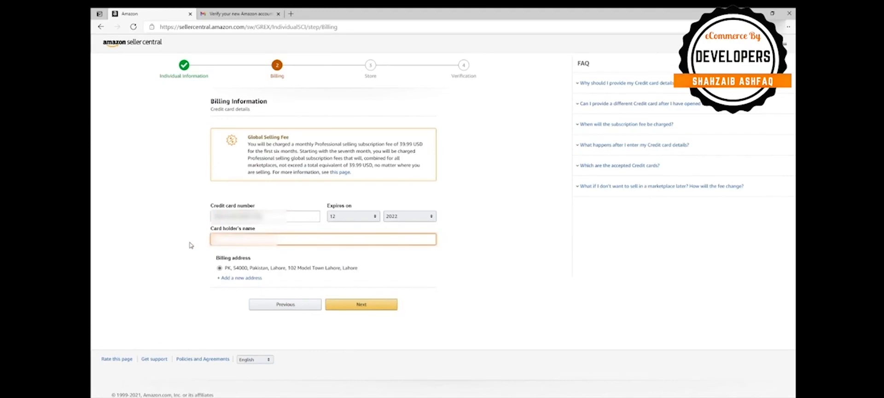
type("*********")
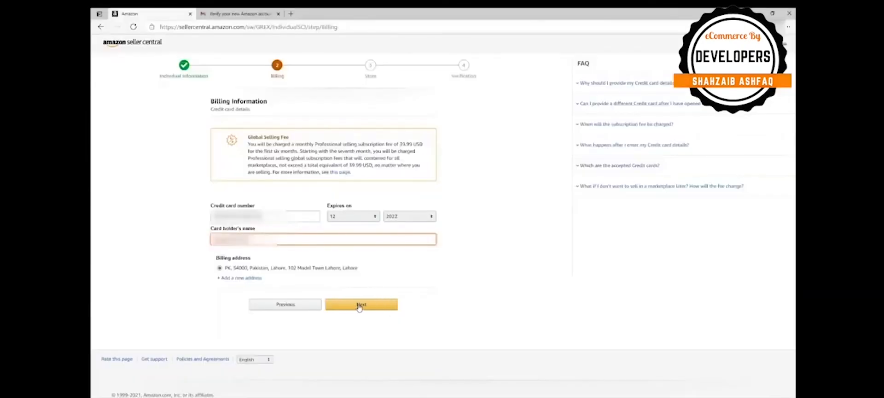
left_click(359, 305)
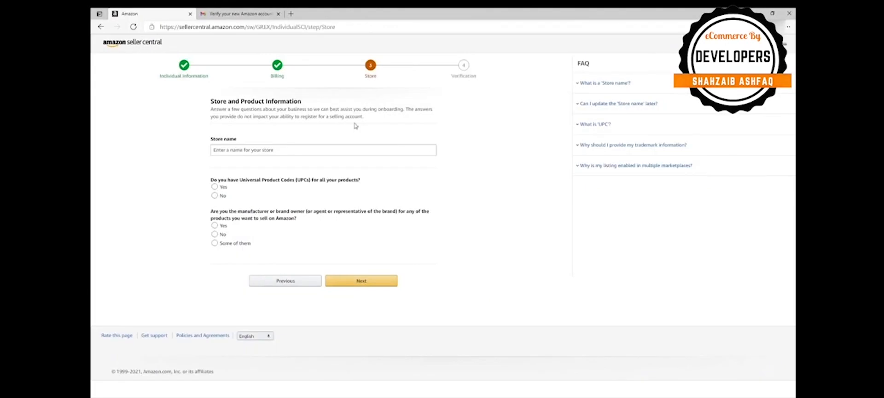
Enter the store name, answer No for UPCs and No for brand owner, then continue
left_click(365, 149)
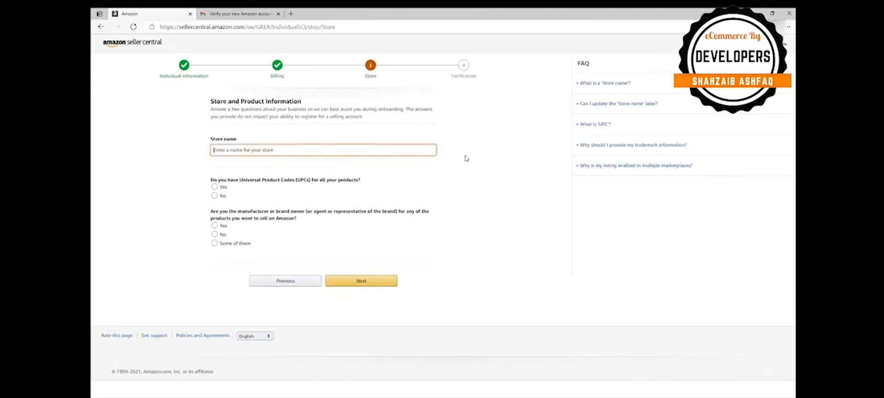
type("Wajid Store")
left_click(215, 196)
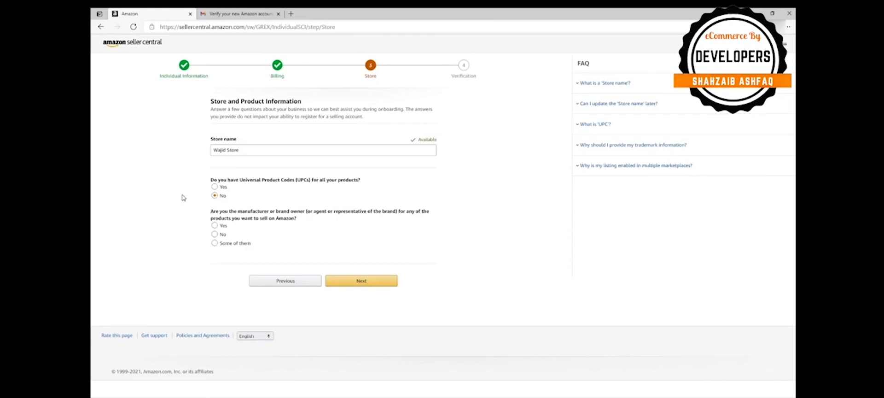
left_click(214, 186)
left_click(215, 196)
left_click(214, 234)
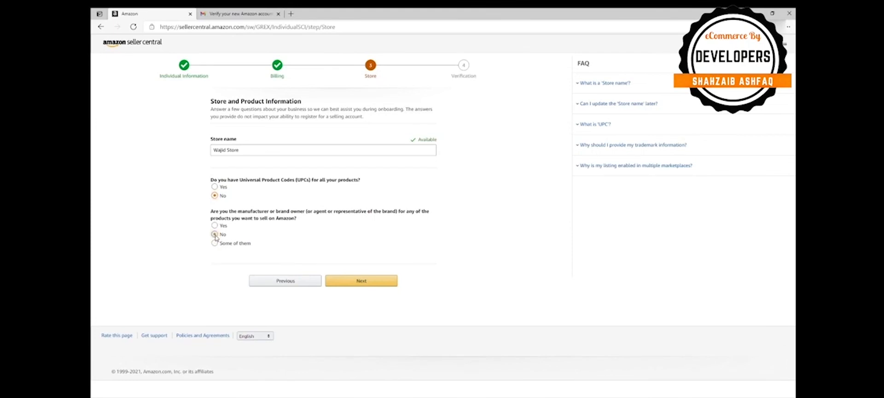
left_click(366, 283)
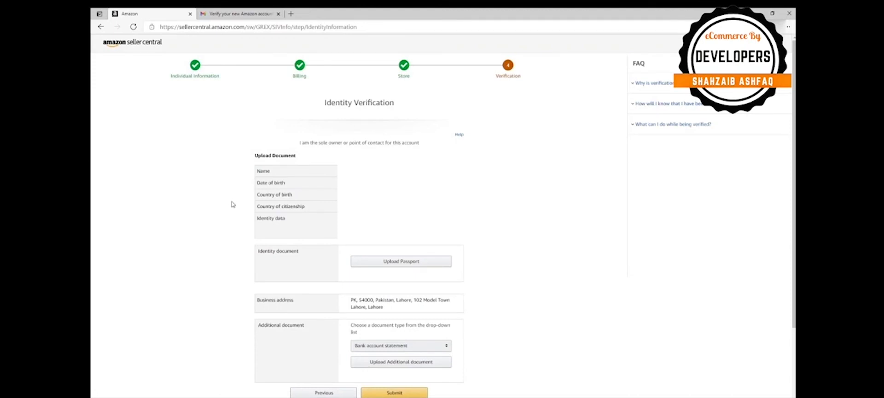
Upload nic.jpg as the passport document
scroll(232, 203, "down", 1)
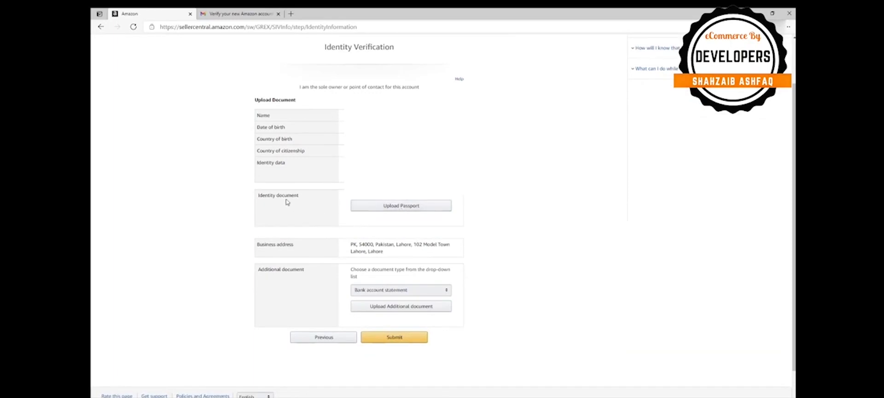
left_click(405, 206)
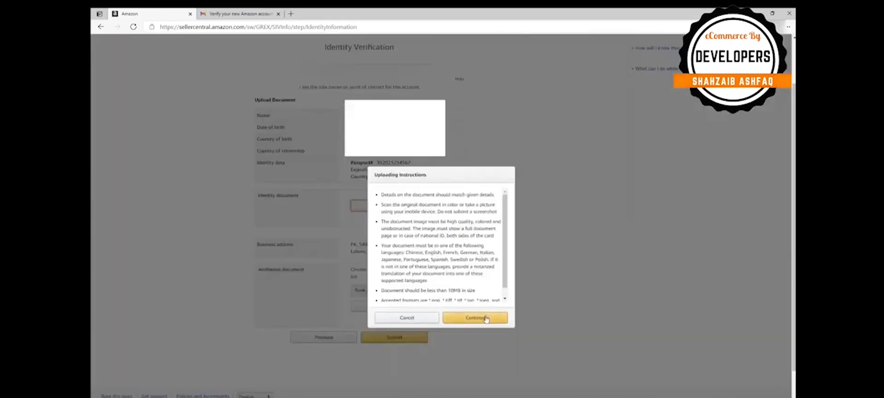
left_click(479, 319)
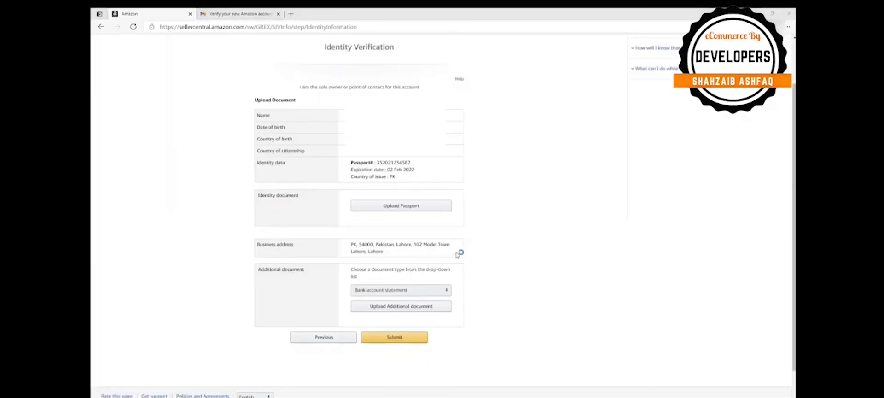
left_click(217, 82)
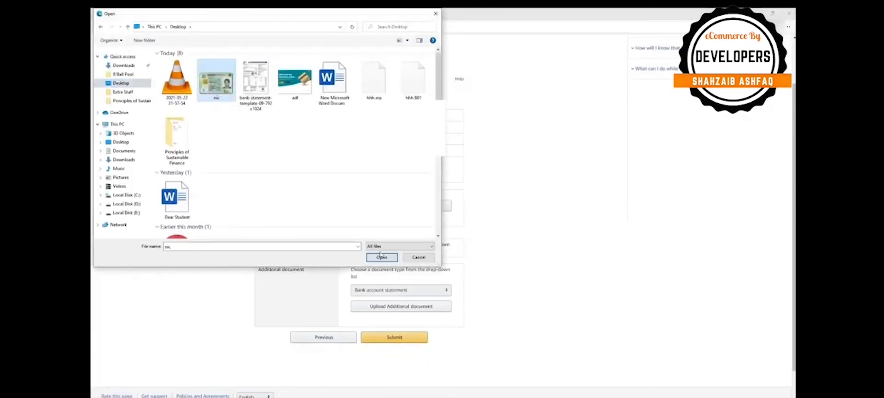
left_click(377, 256)
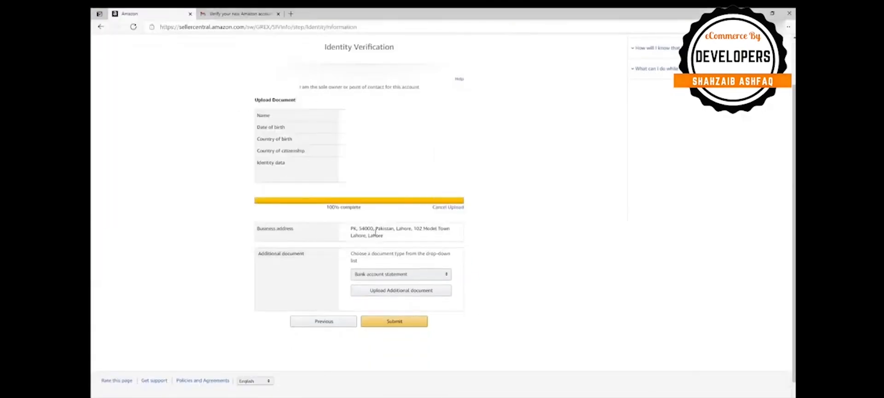
left_click_drag(317, 235, 251, 233)
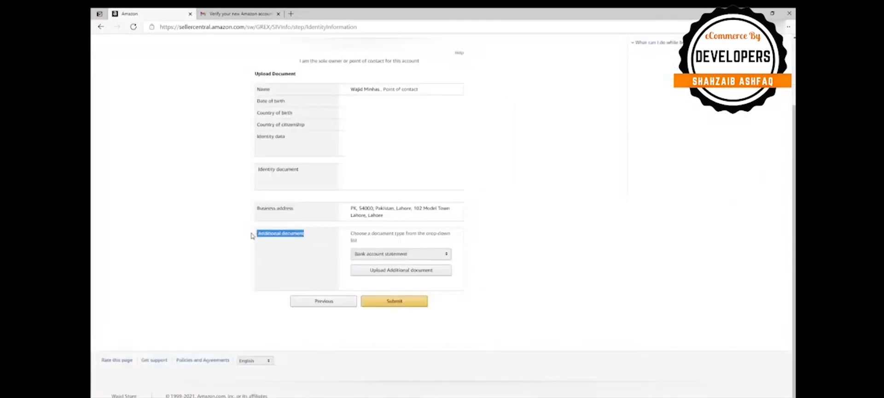
left_click(251, 235)
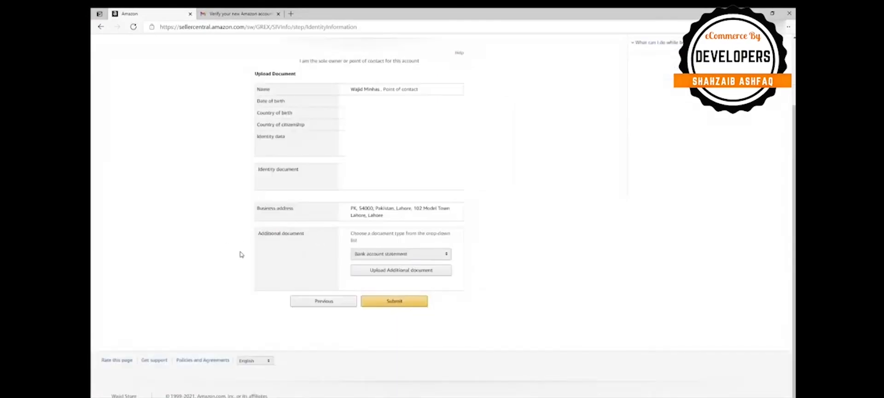
Upload the bank statement image as the additional document, keeping Bank account statement type
left_click(442, 257)
left_click(437, 264)
left_click(430, 270)
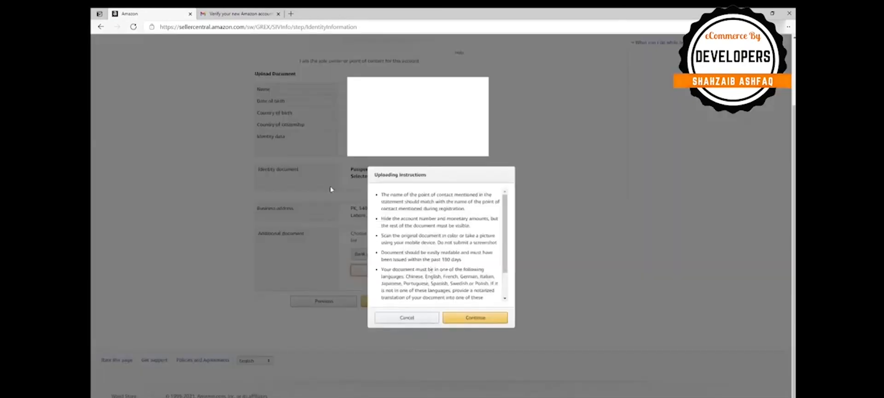
left_click(476, 317)
left_click(256, 85)
left_click(382, 257)
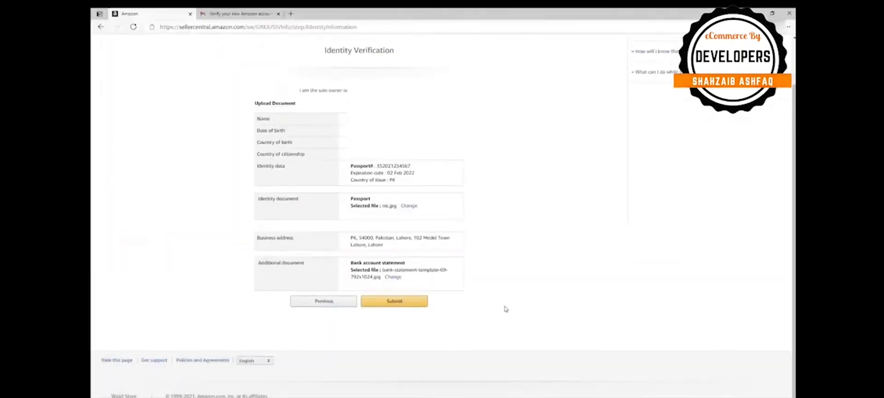
scroll(493, 306, "up", 2)
Submit the Identity Verification documents and wait for the thank-you processing message
left_click(394, 354)
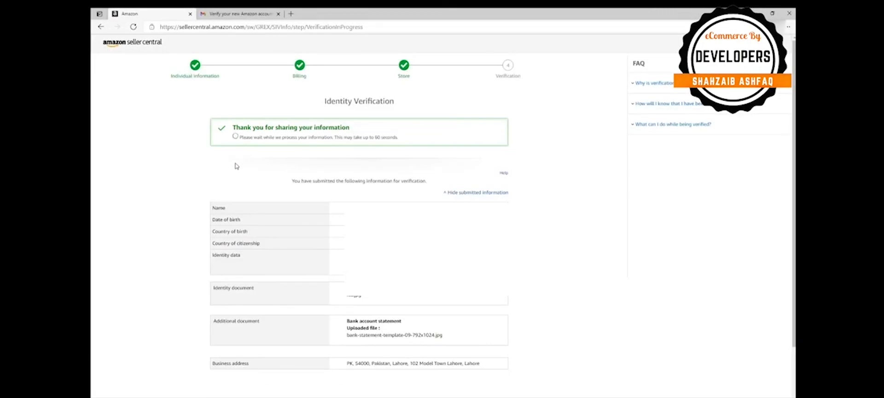
left_click_drag(355, 137, 398, 139)
left_click(389, 164)
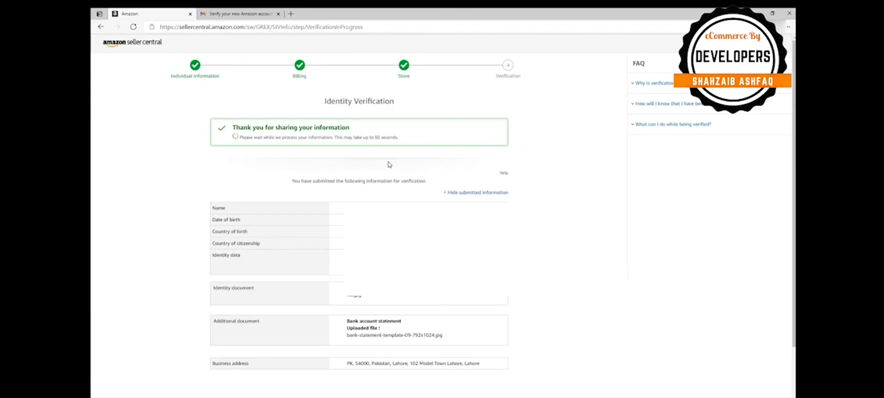